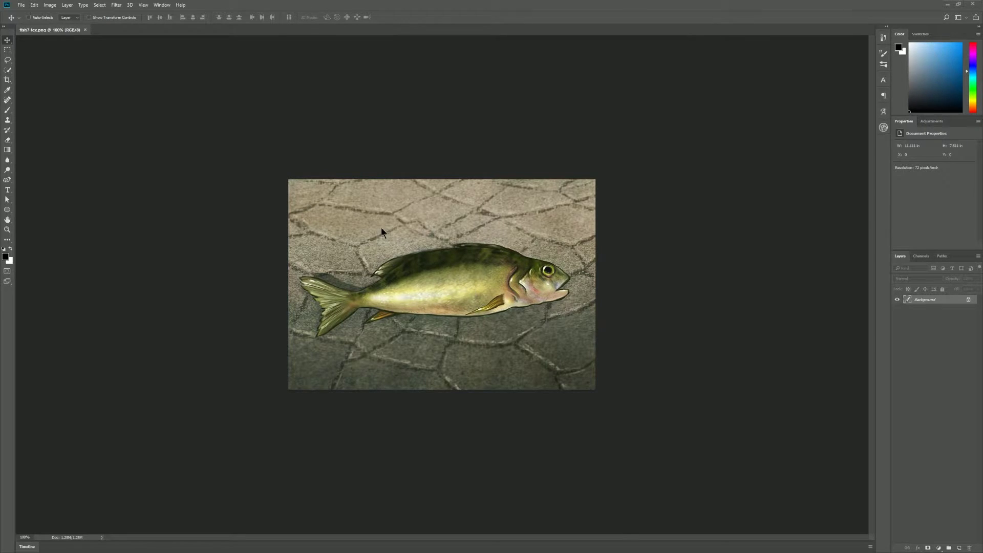
Set the fish painting's Image Size width to 1600 px (1600 × 1096), keeping Preserve Details (enlargement) resampling.
left_click(50, 5)
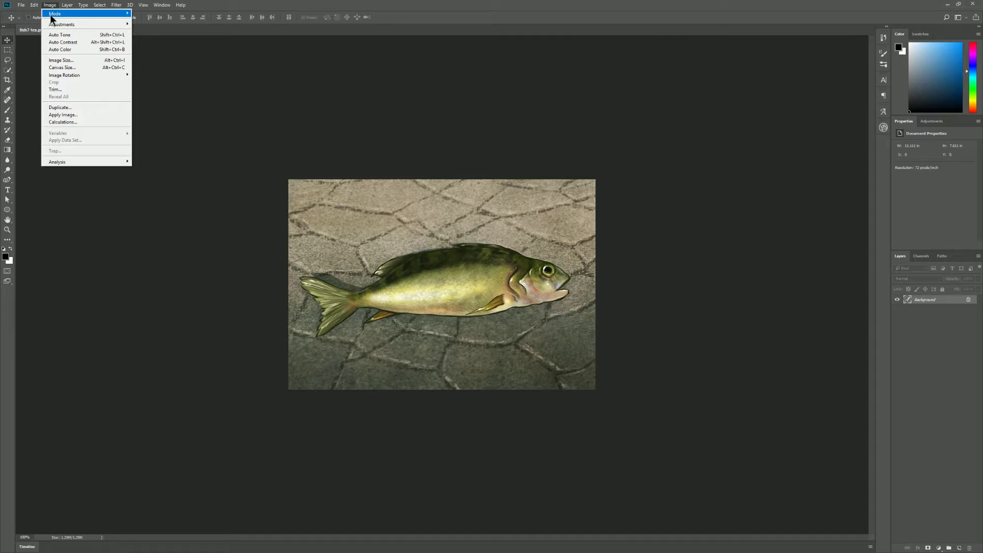
left_click(70, 60)
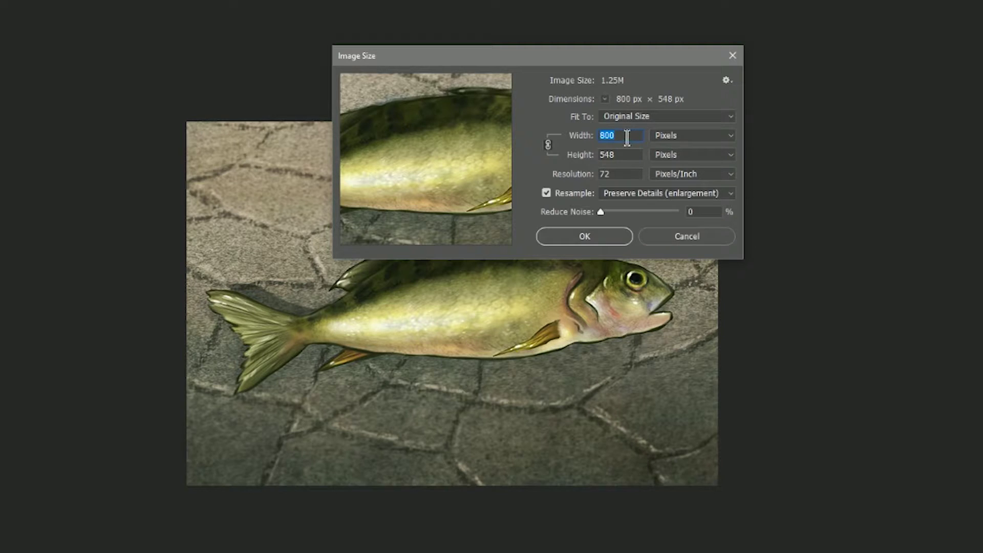
type("1600")
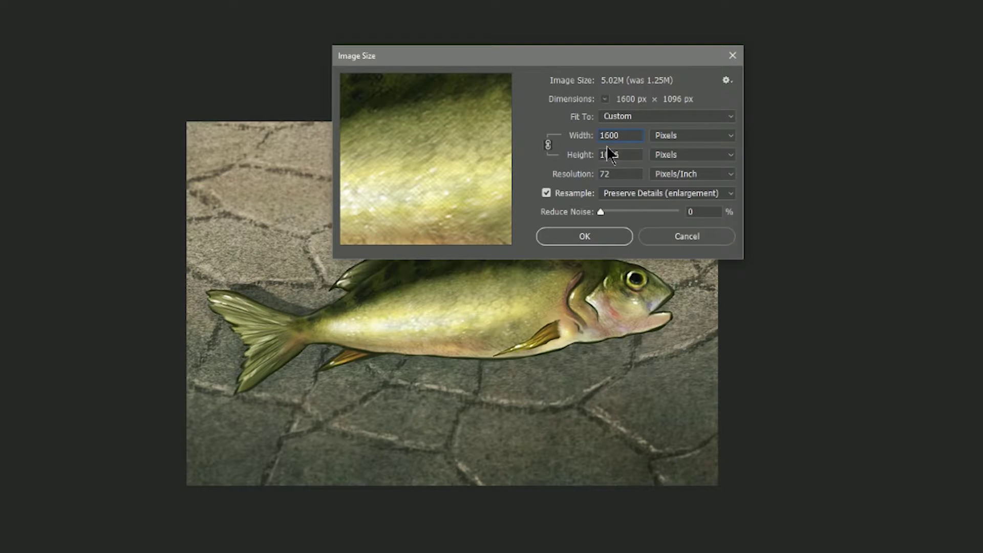
left_click(617, 191)
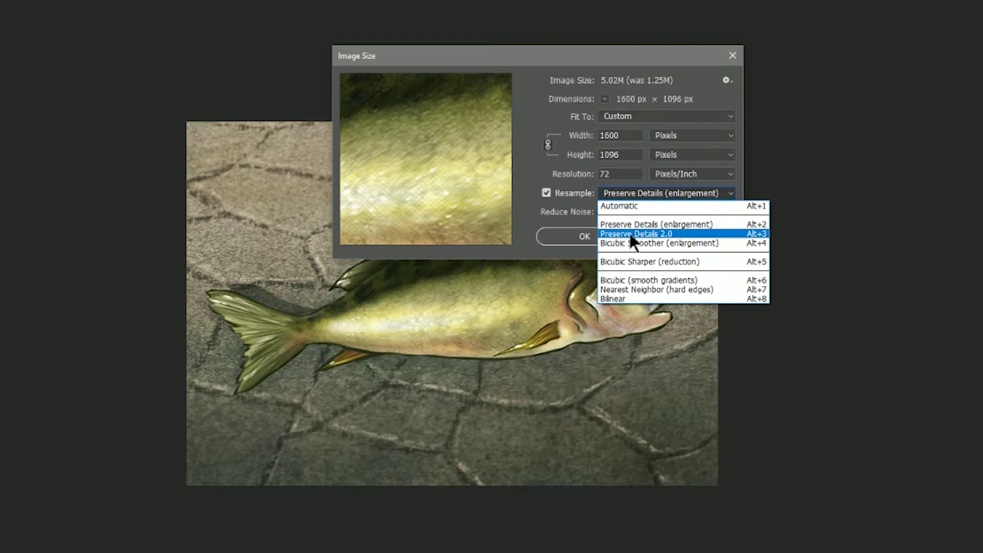
left_click(659, 225)
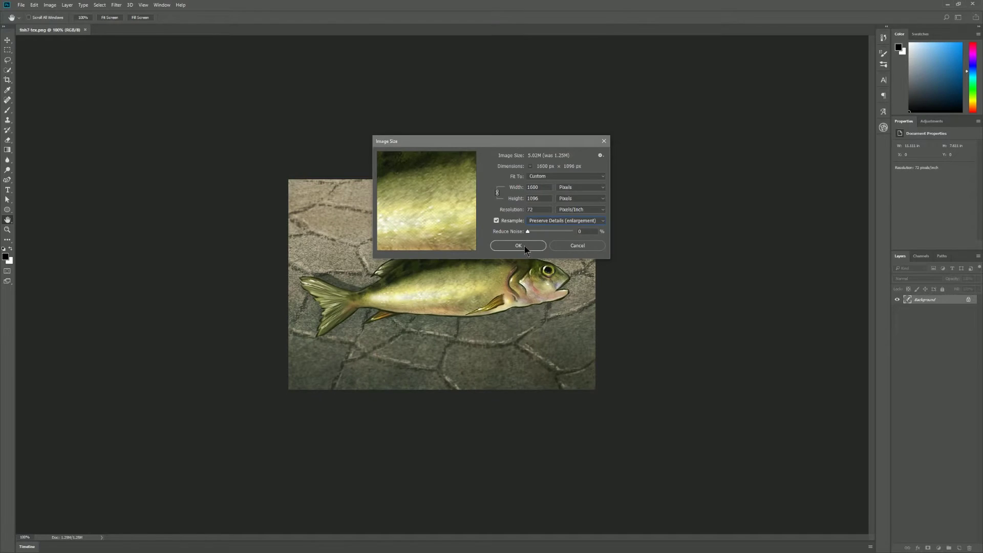
Apply the 1600 px enlargement and zoom to 300% on the tail and dorsal fin.
left_click(588, 236)
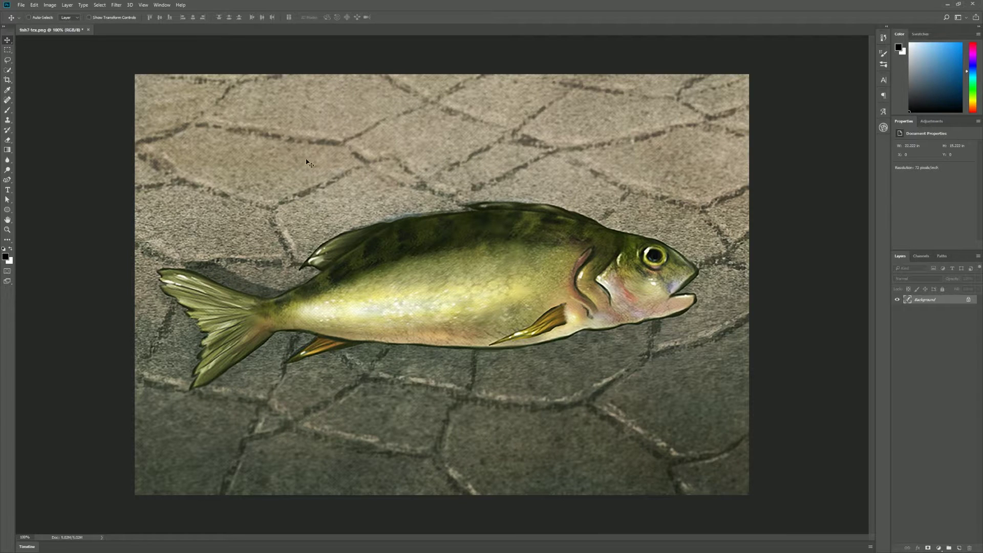
key("z")
left_click(216, 220)
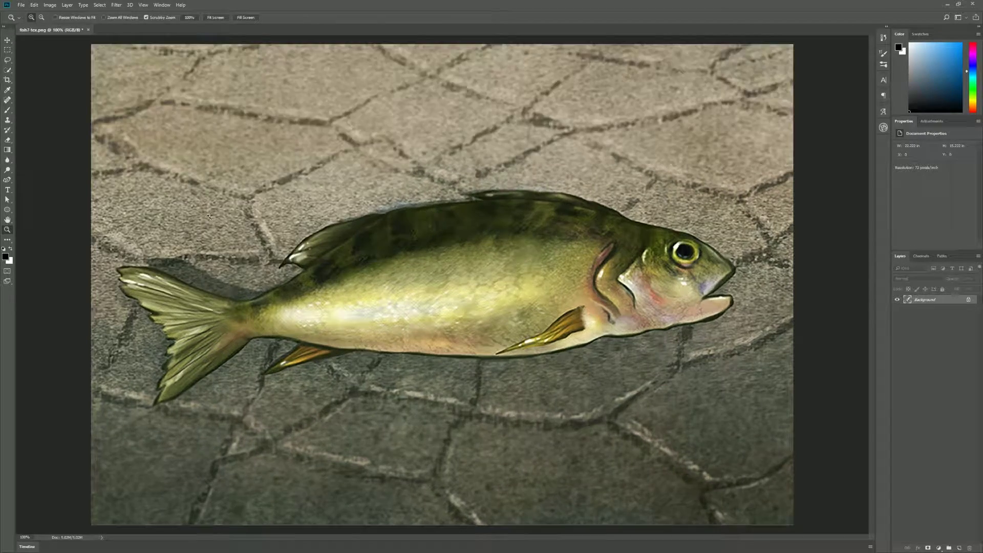
left_click(216, 220)
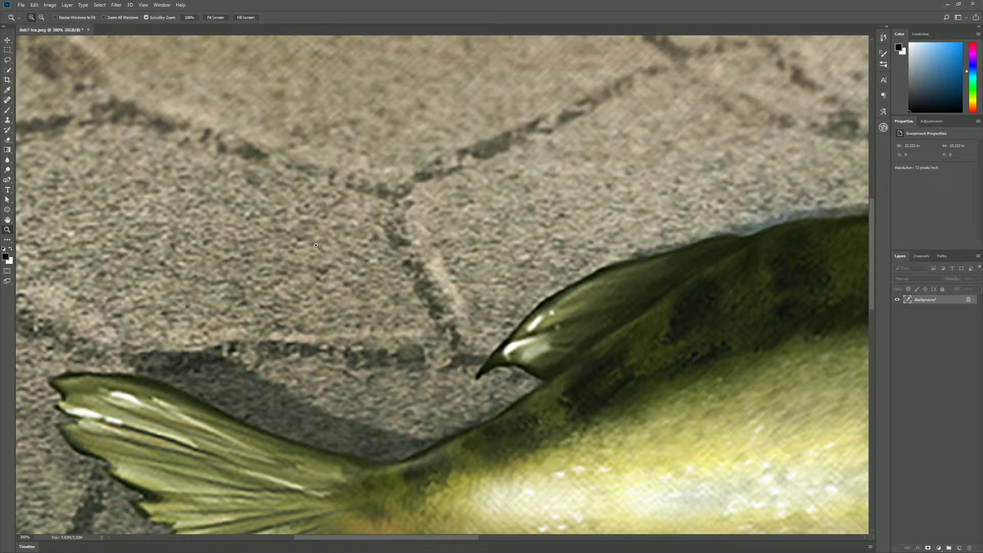
Undo the enlargement and zoom back out to 100% to see the whole fish.
key("ctrl")
key("ctrl+z")
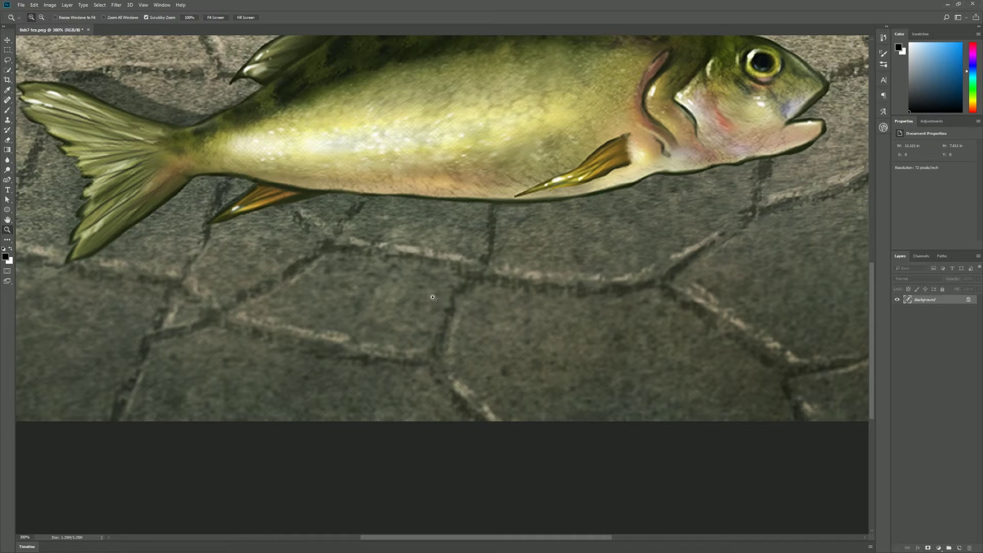
left_click(435, 249, "alt")
left_click(435, 249, "alt")
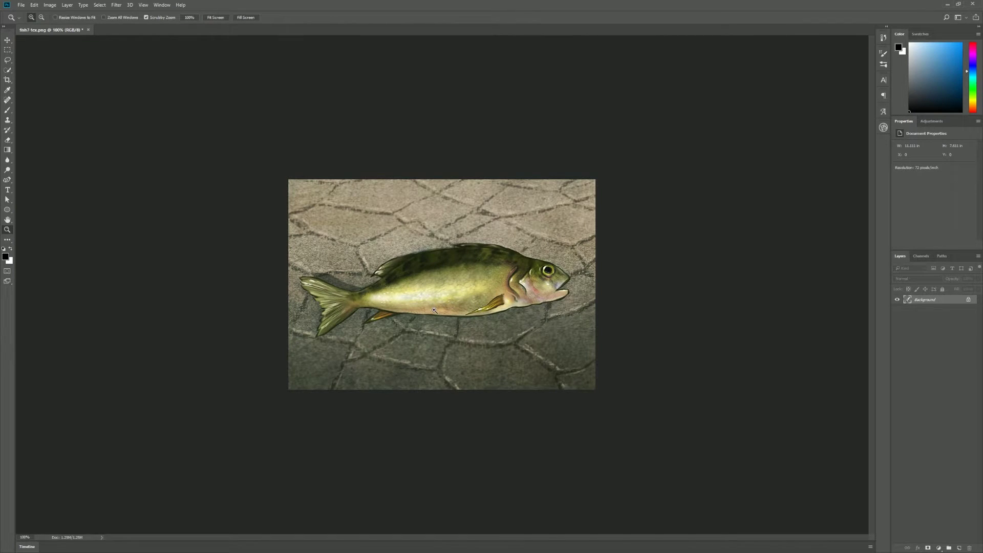
Resize the fish to 1600 px wide again, this time with Preserve Details 2.0 resampling.
left_click(50, 5)
left_click(64, 59)
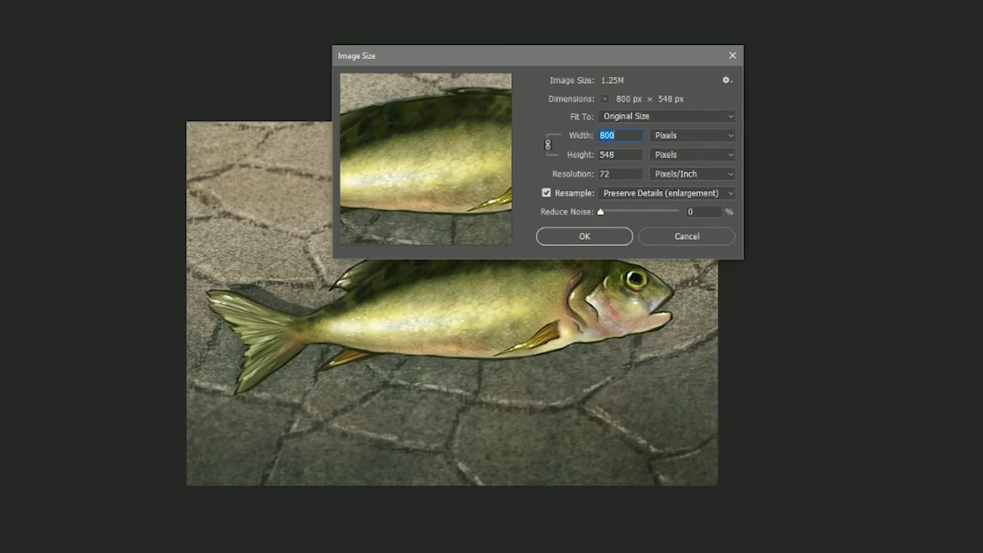
type("1600")
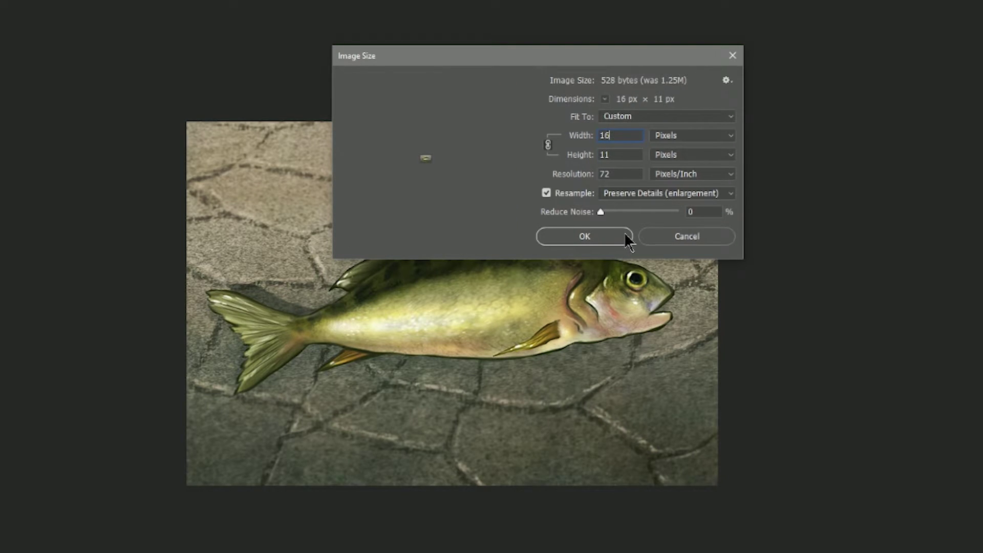
left_click(628, 194)
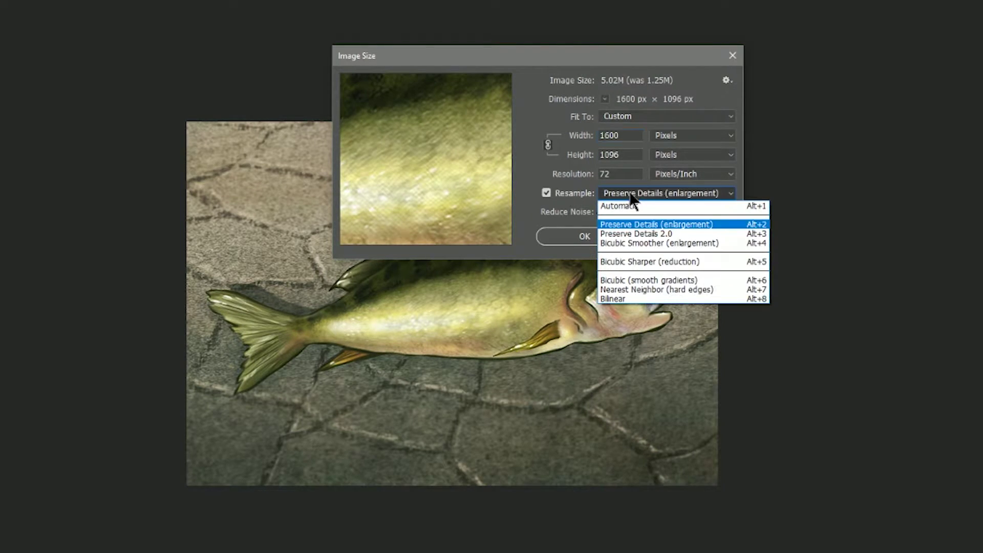
left_click(649, 233)
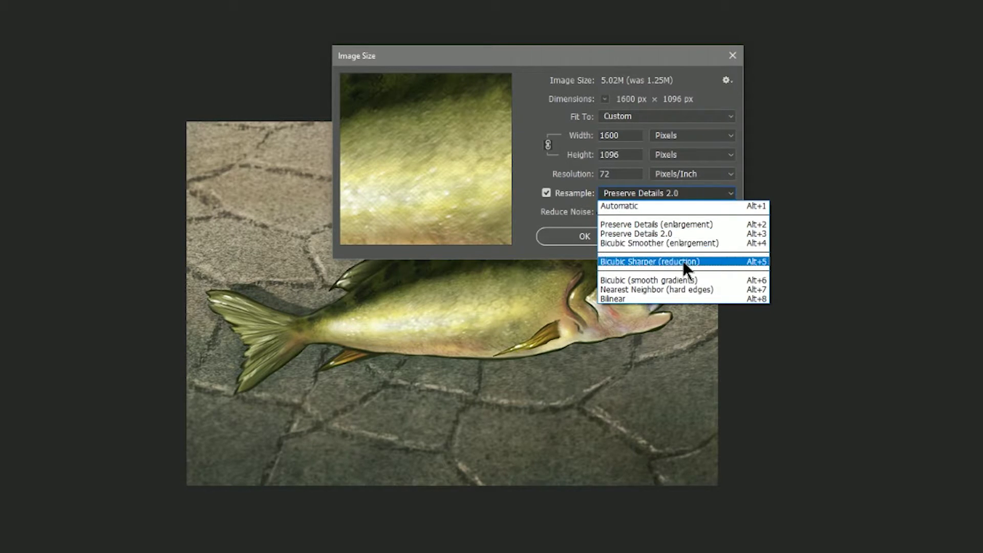
left_click(679, 243)
left_click(584, 236)
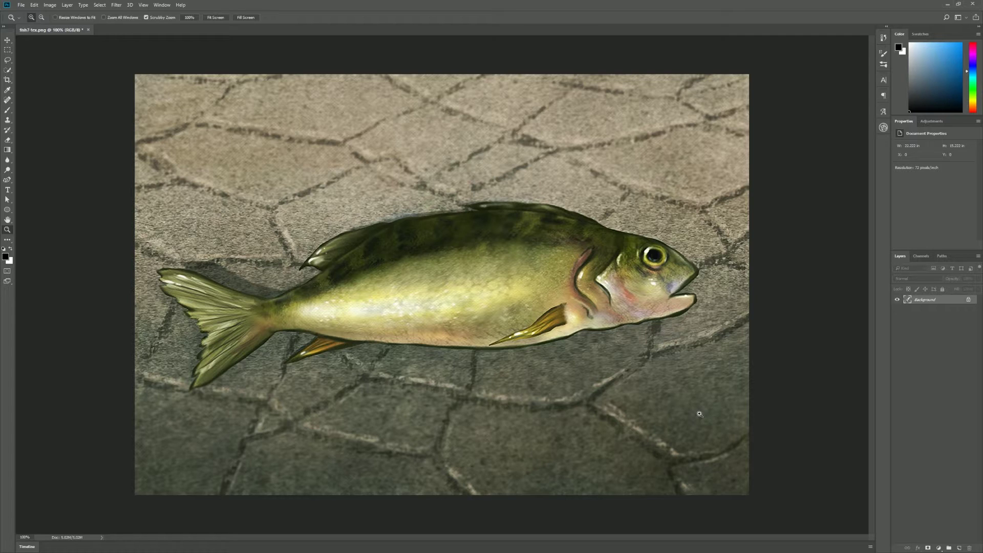
Duplicate the enlarged fish onto a new BEFORE layer and toggle its visibility, leaving it hidden.
key("ctrl+j")
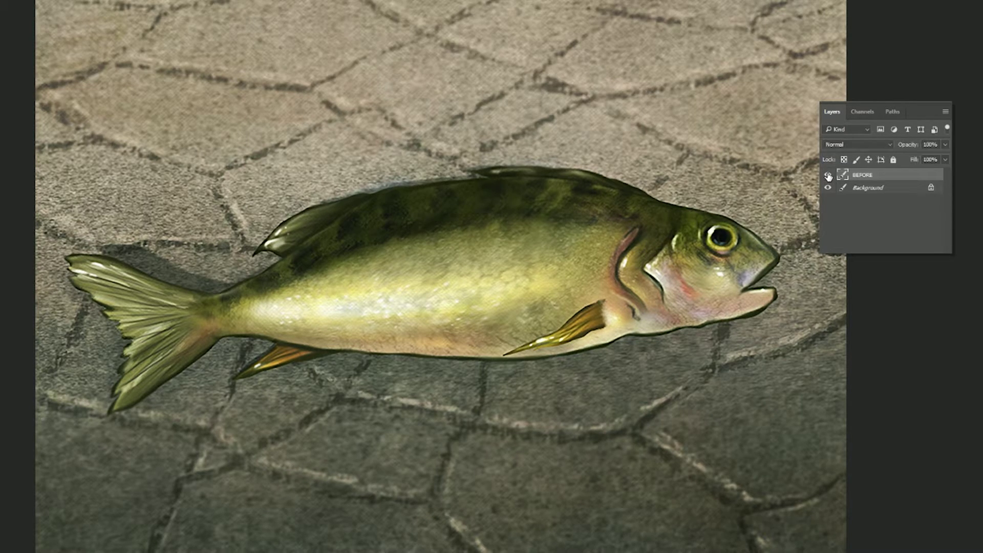
left_click(827, 175)
left_click(827, 175)
left_click(828, 176)
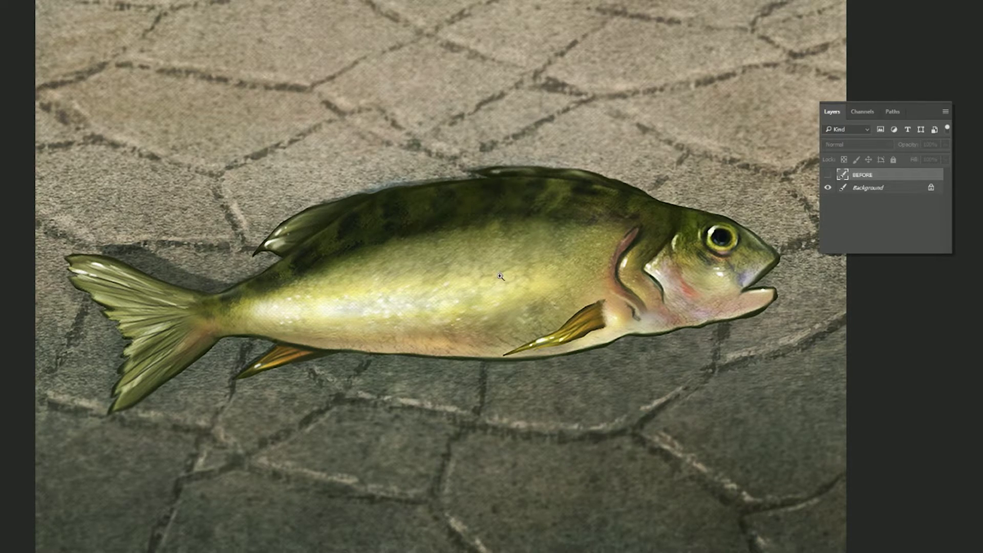
Zoom into the fish's scales and toggle the BEFORE layer repeatedly to compare detail.
left_click(403, 262)
left_click(418, 287)
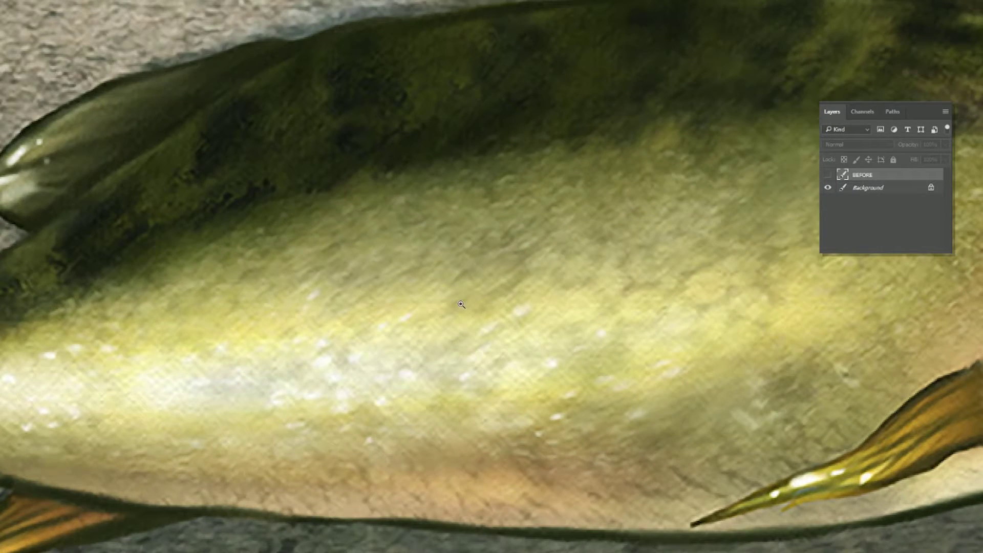
left_click(828, 176)
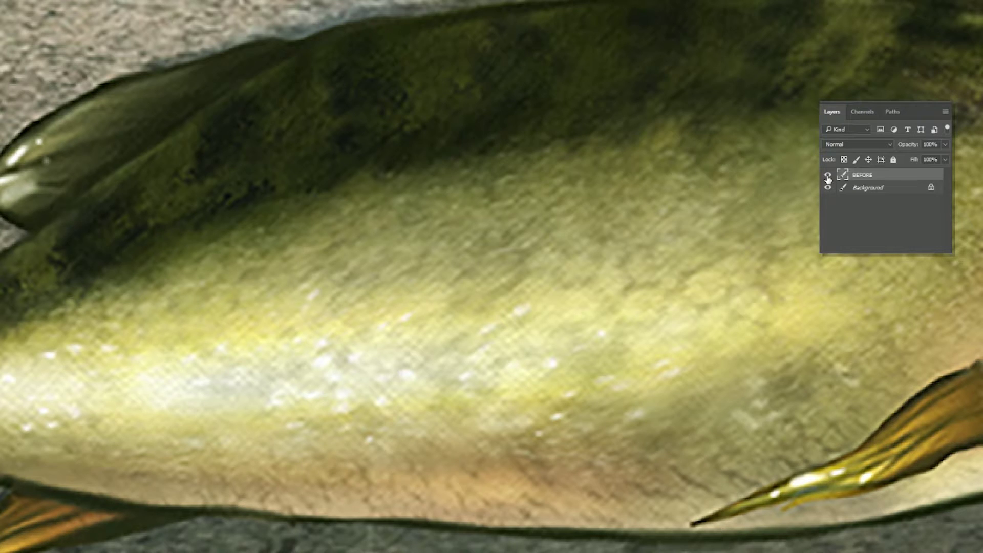
left_click(828, 176)
left_click(826, 176)
left_click(827, 176)
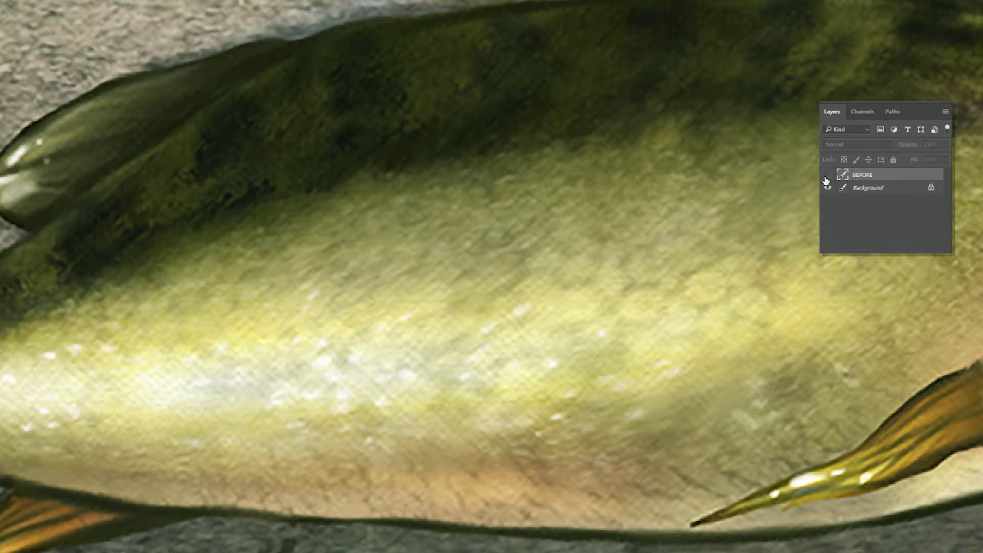
left_click(826, 177)
left_click(827, 175)
left_click(827, 175)
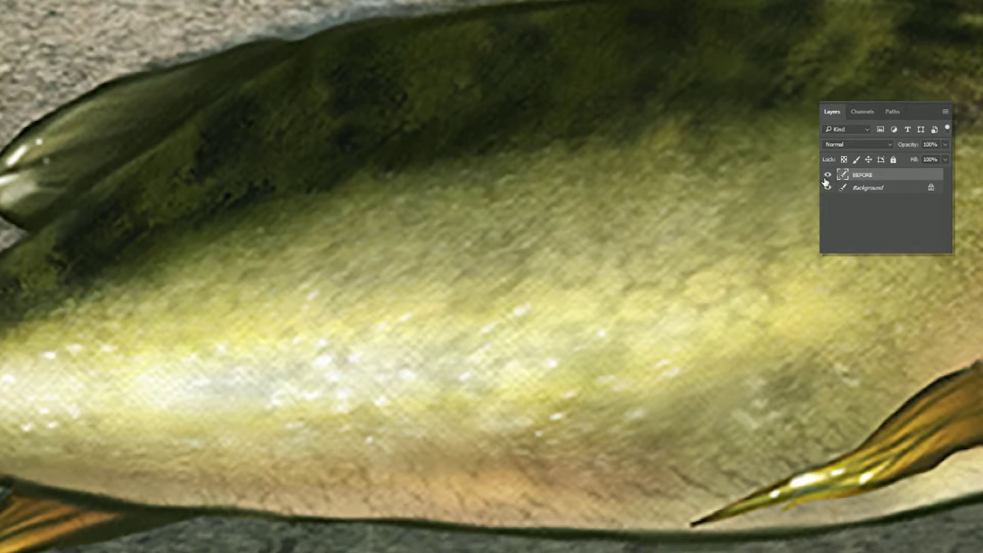
left_click(827, 176)
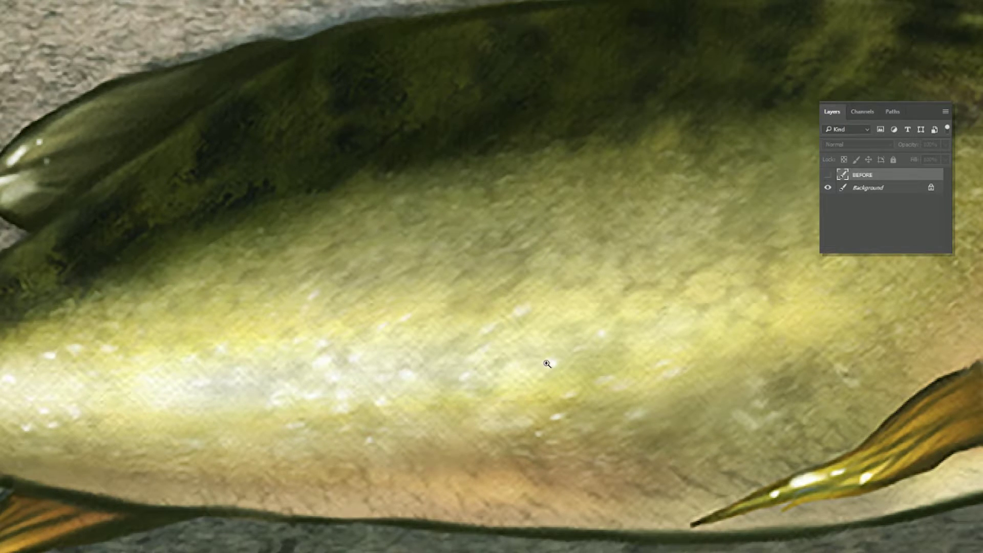
Compare the stone floor texture above the fin by toggling BEFORE, leaving it hidden, then zoom out.
left_click(828, 176)
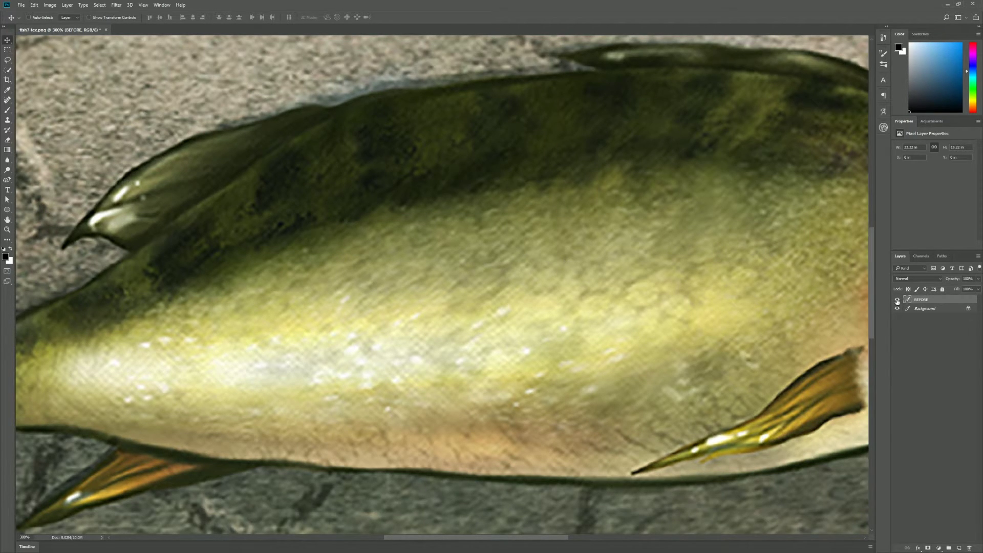
left_click(897, 300)
left_click_drag(273, 164, 470, 353)
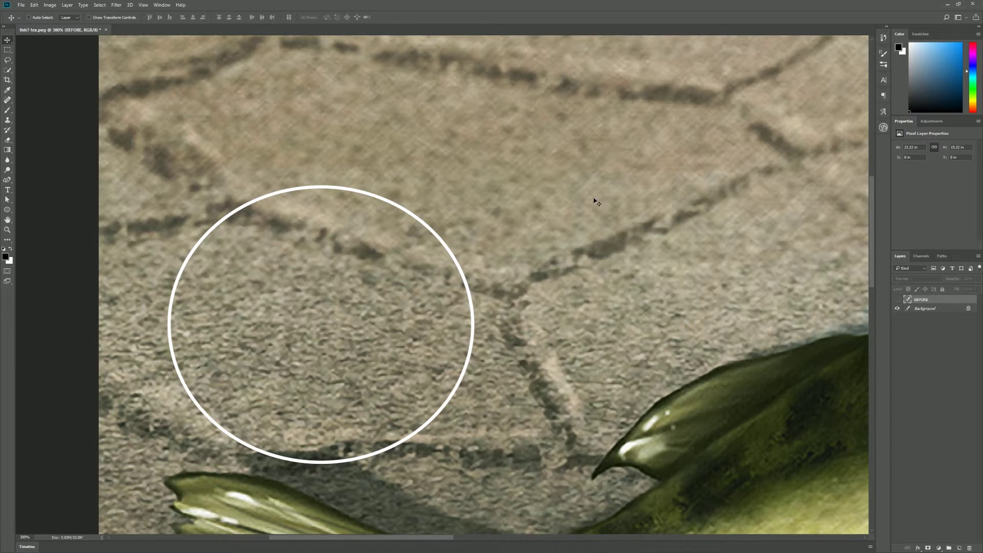
left_click(898, 301)
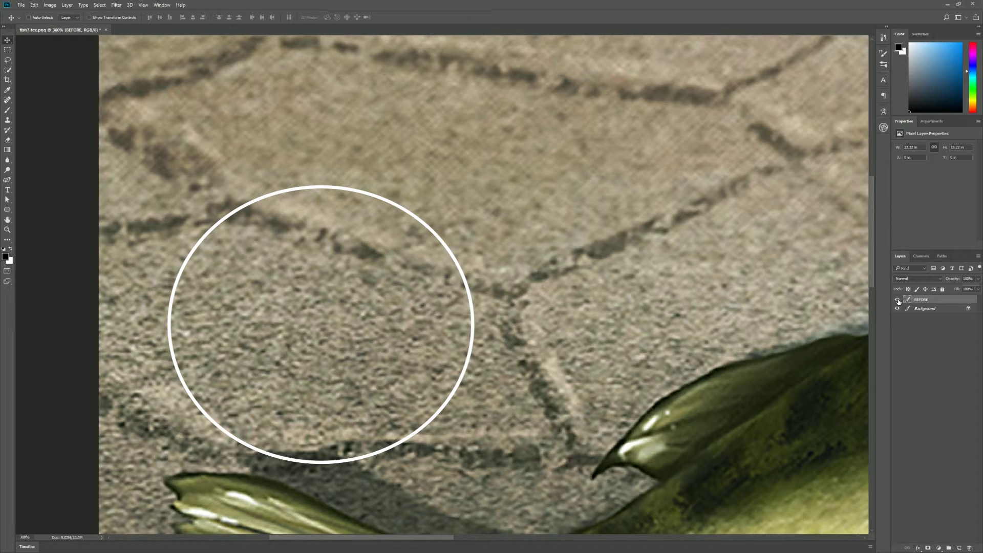
left_click(897, 300)
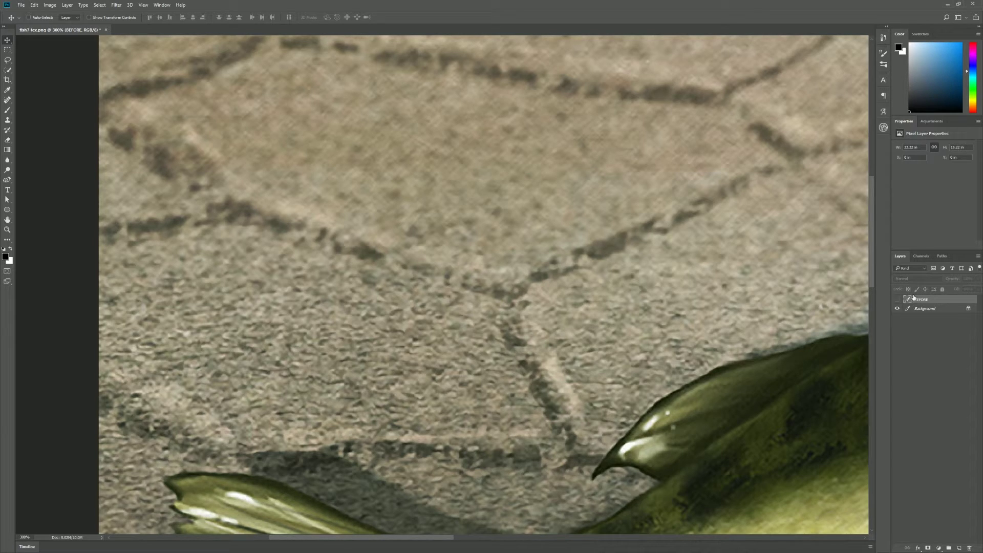
left_click(7, 229)
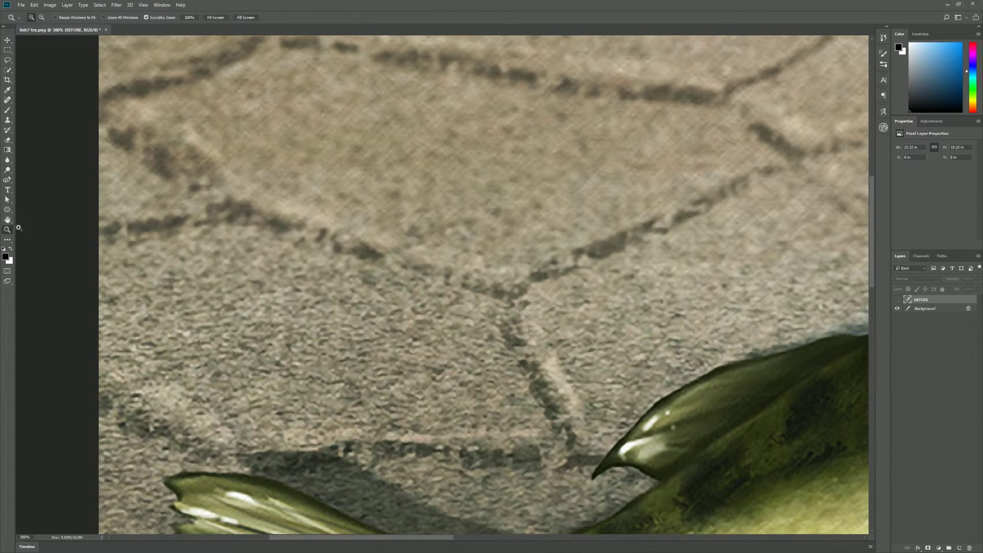
left_click(440, 367, "alt")
Zoom out on the fish and set the view to 100% with Ctrl+1.
left_click(451, 354, "alt")
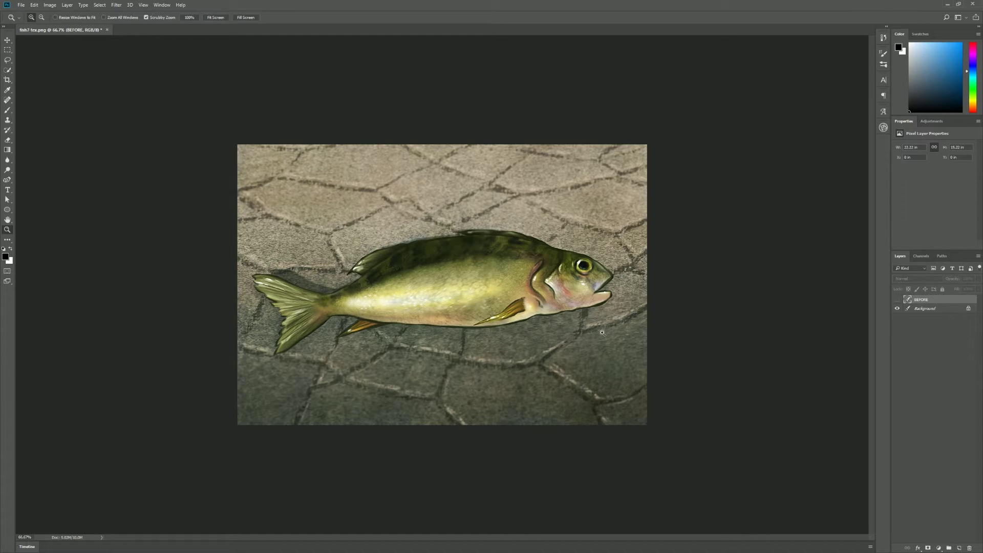
key("ctrl+1")
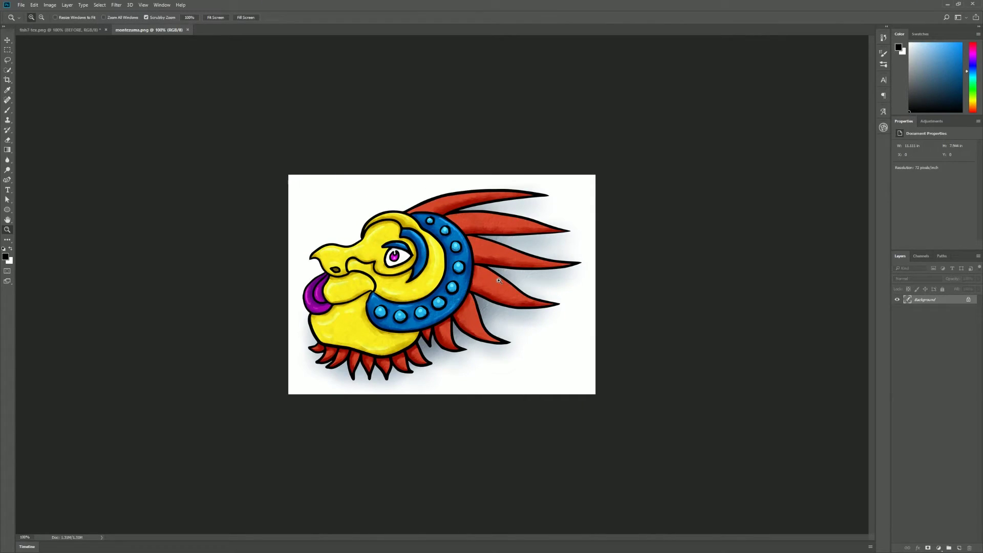
Zoom in on the head's muzzle and eye, then return to 100% view.
left_click(362, 283)
left_click(362, 283)
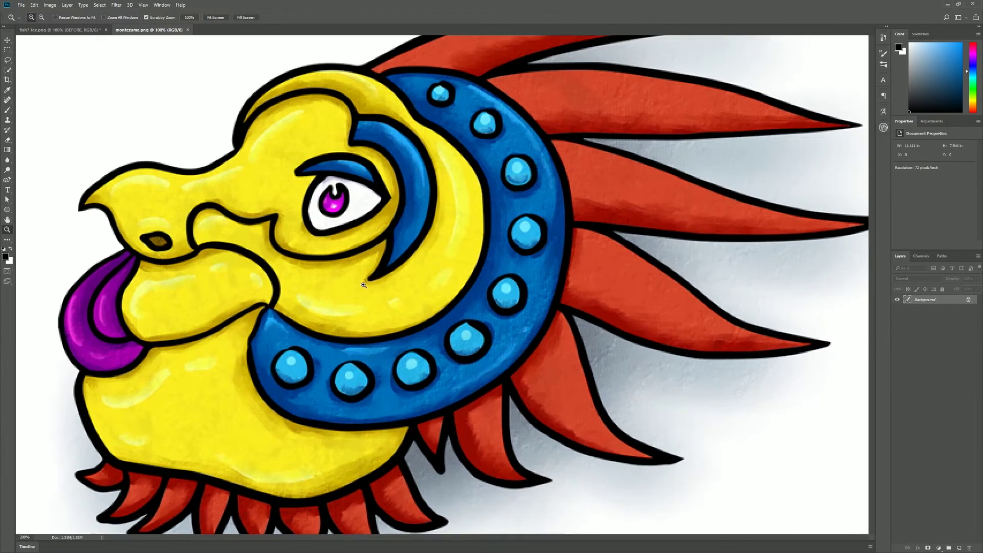
left_click(365, 284)
left_click(373, 260)
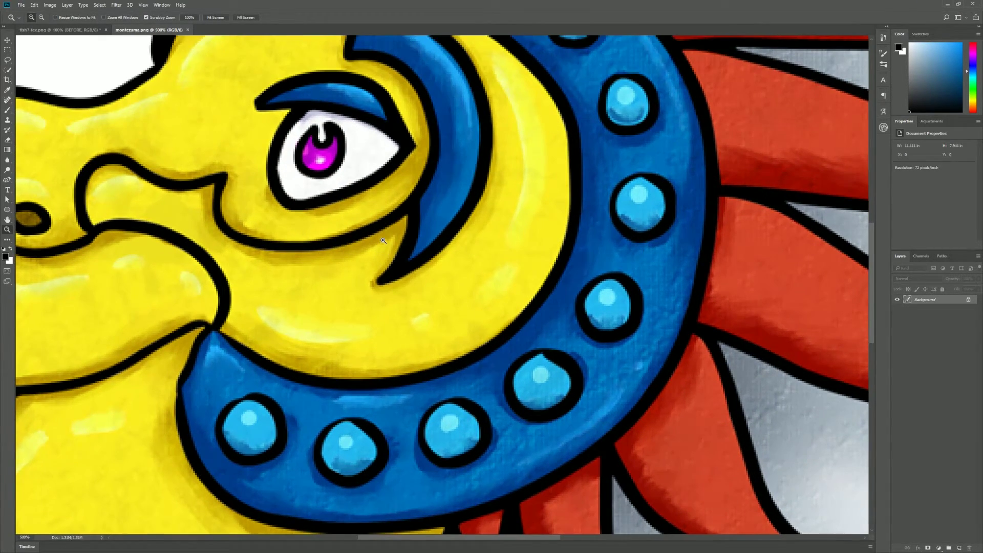
left_click(383, 244)
key("ctrl+1")
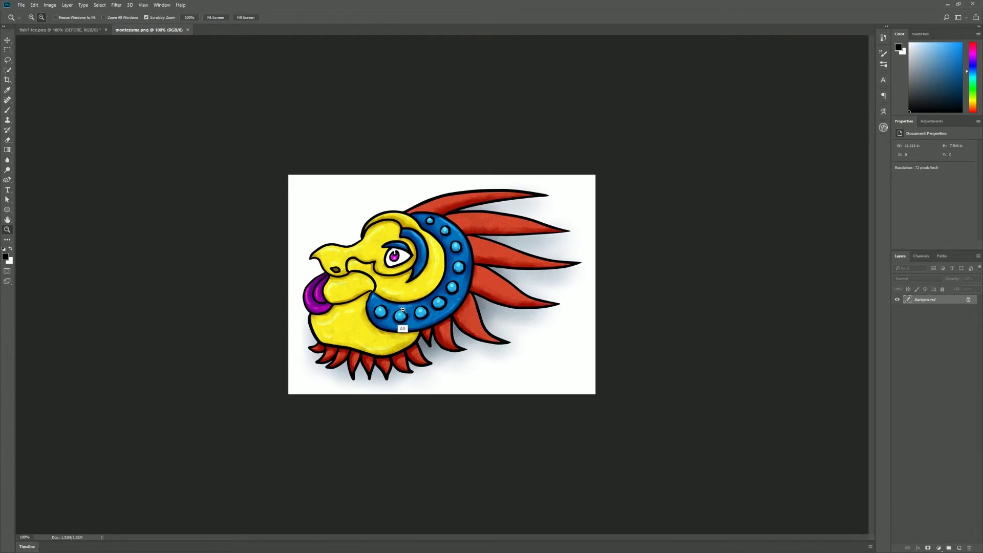
Resize the head to 3600 px wide with Preserve Details 2.0 and inspect the enlarged edges.
key("ctrl+alt+i")
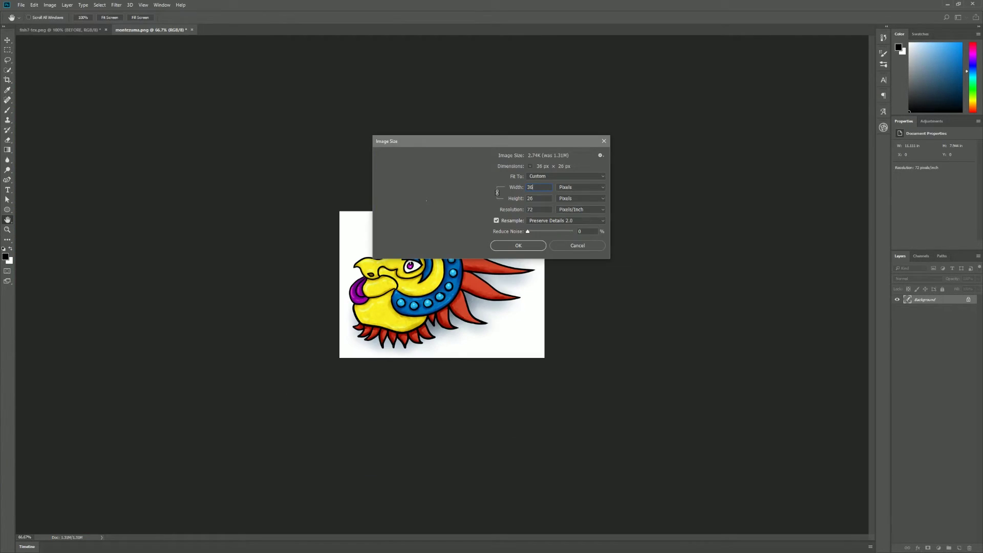
type("3600")
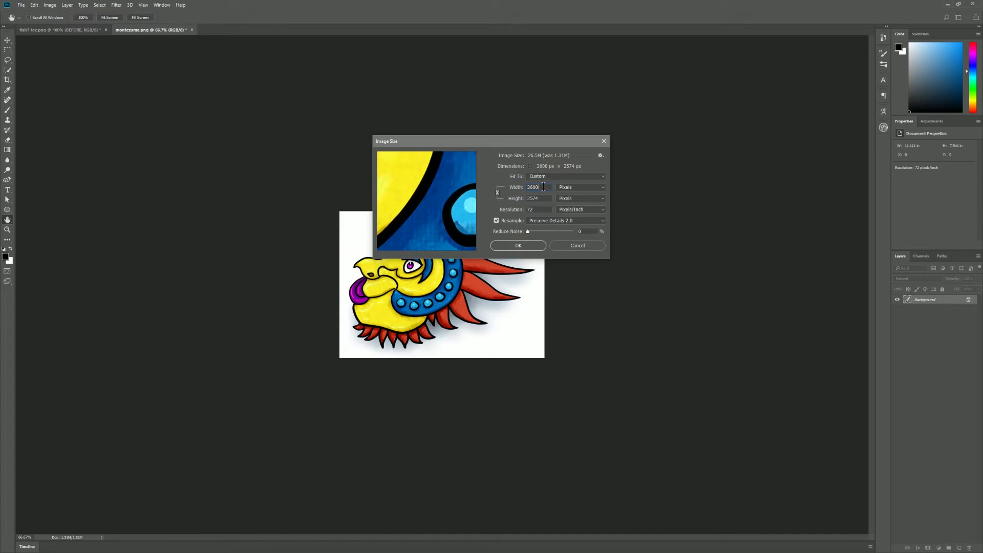
left_click(517, 246)
key("z")
scroll(612, 258, "up", 5)
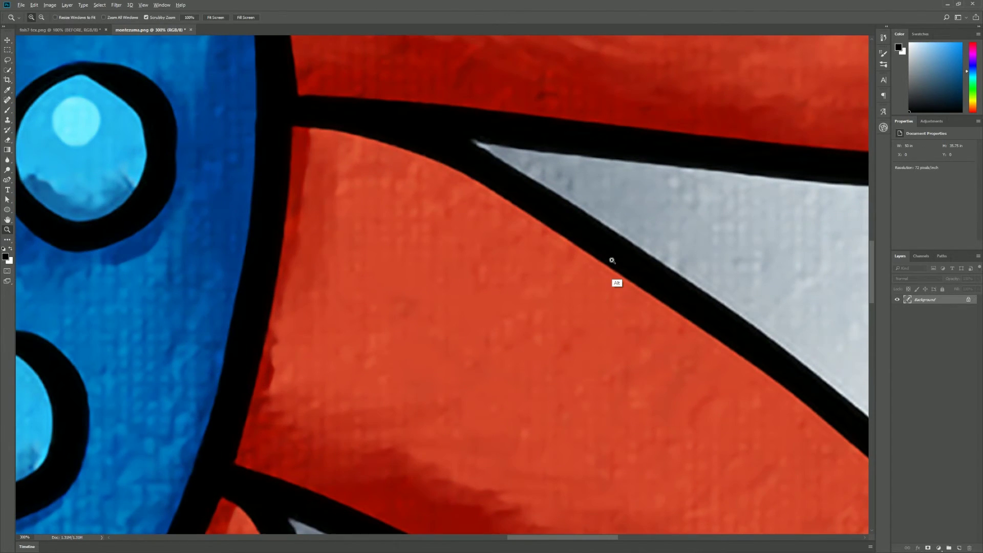
scroll(614, 259, "down", 5)
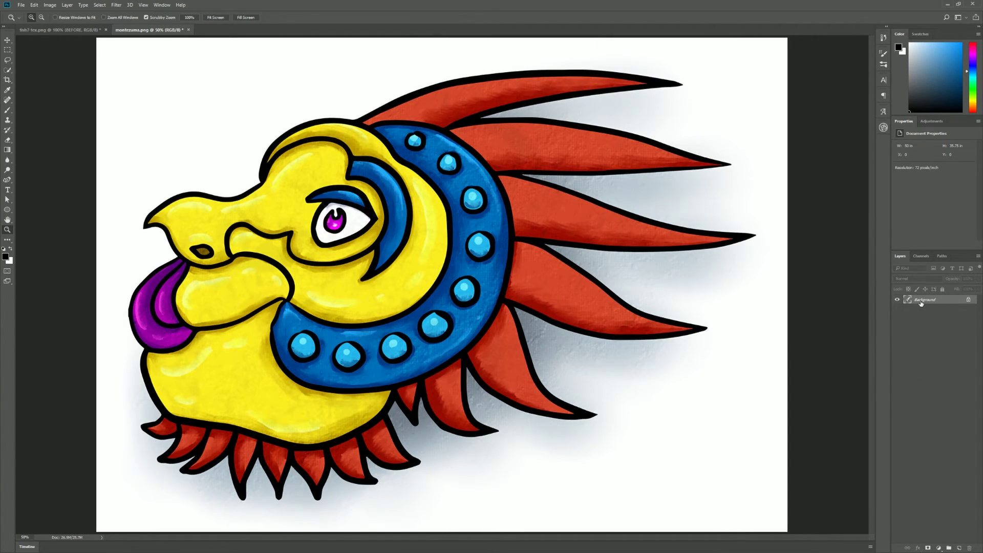
Select the whole canvas, undo the resize, and view the head at 100%.
key("ctrl+a")
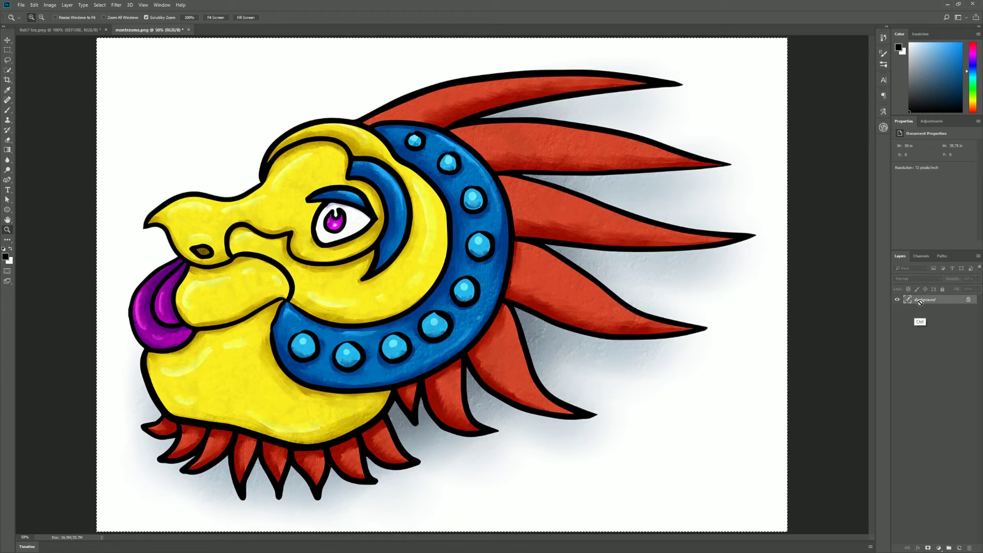
key("ctrl+z")
key("ctrl+z")
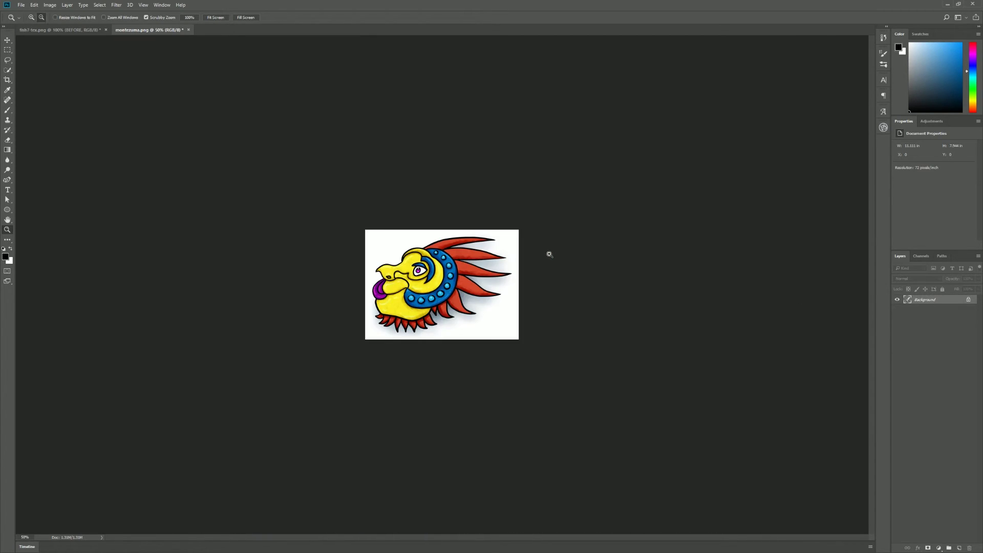
left_click(442, 286)
Upscale the head again with Preserve Details (enlargement) and pan across the eye and collar.
key("ctrl+alt+i")
left_click(566, 220)
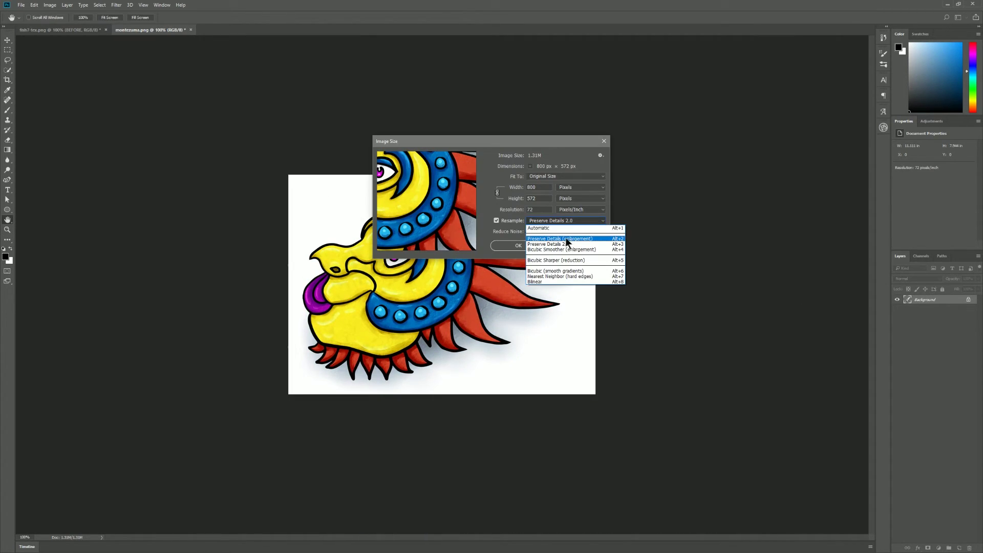
left_click(568, 240)
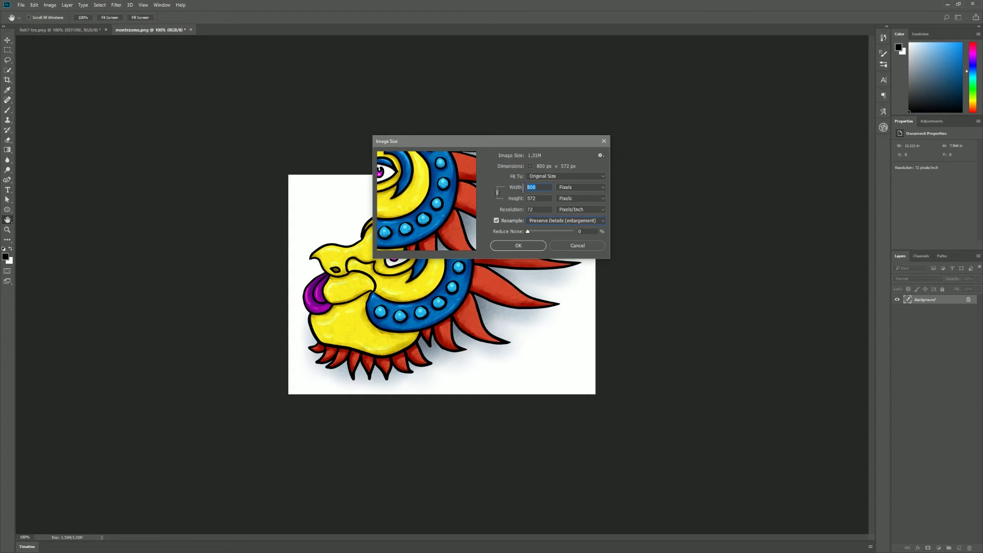
left_click(573, 245)
key("z")
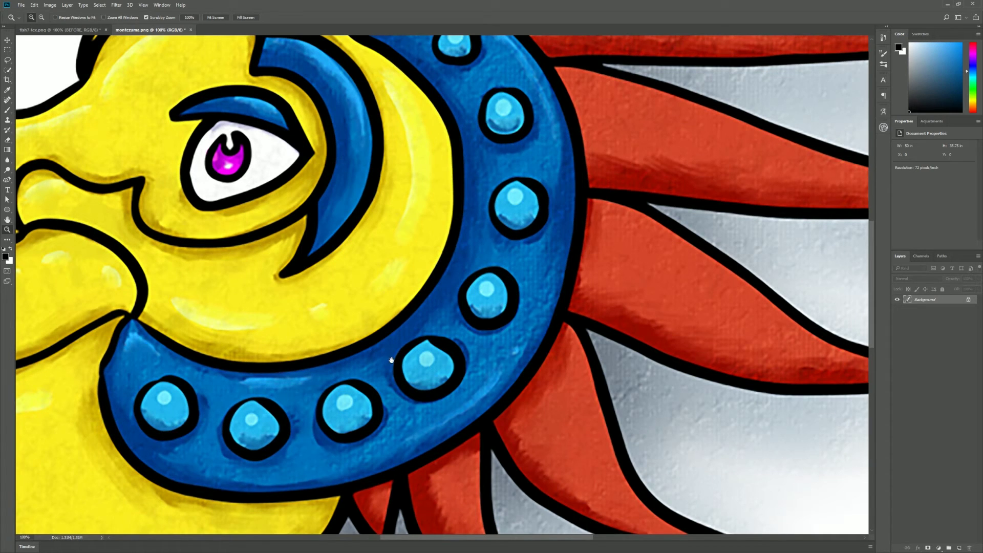
left_click_drag(393, 355, 483, 391)
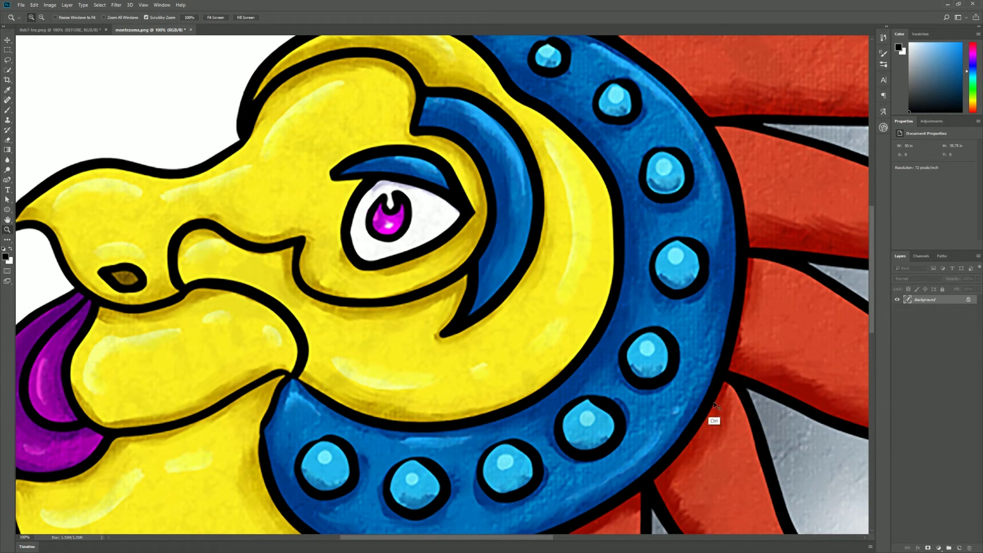
key("ctrl")
Add the Preserve Details 2.0 copy as a new layer named AFTER.
key("ctrl+j")
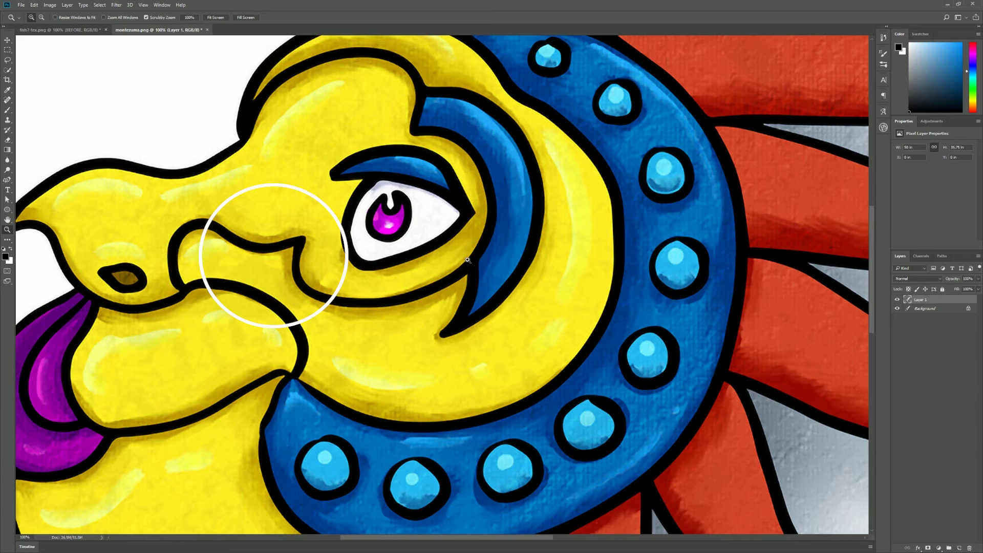
double_click(920, 299)
type("AFTER")
key("Return")
Toggle the AFTER layer on and off to compare both upscales, ending visible.
left_click(897, 300)
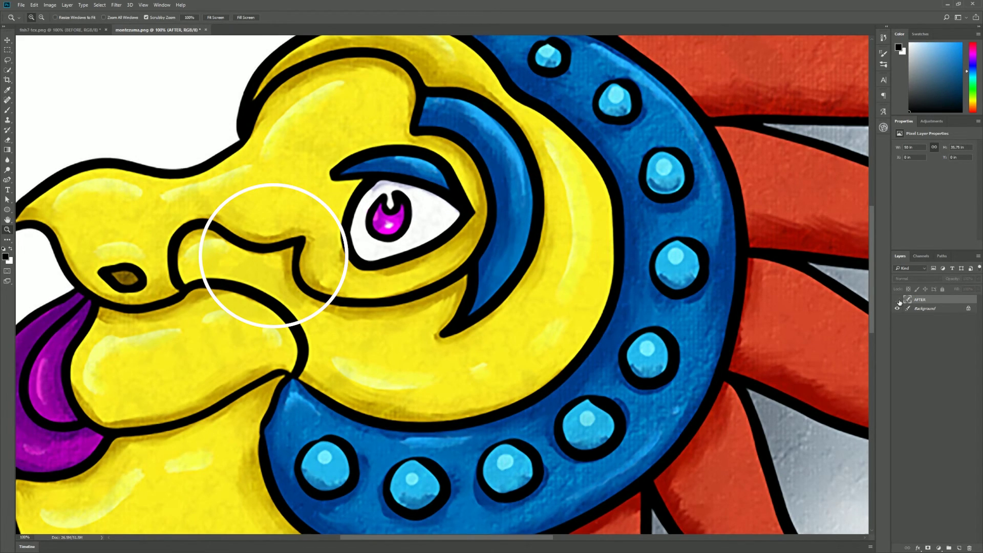
left_click(896, 301)
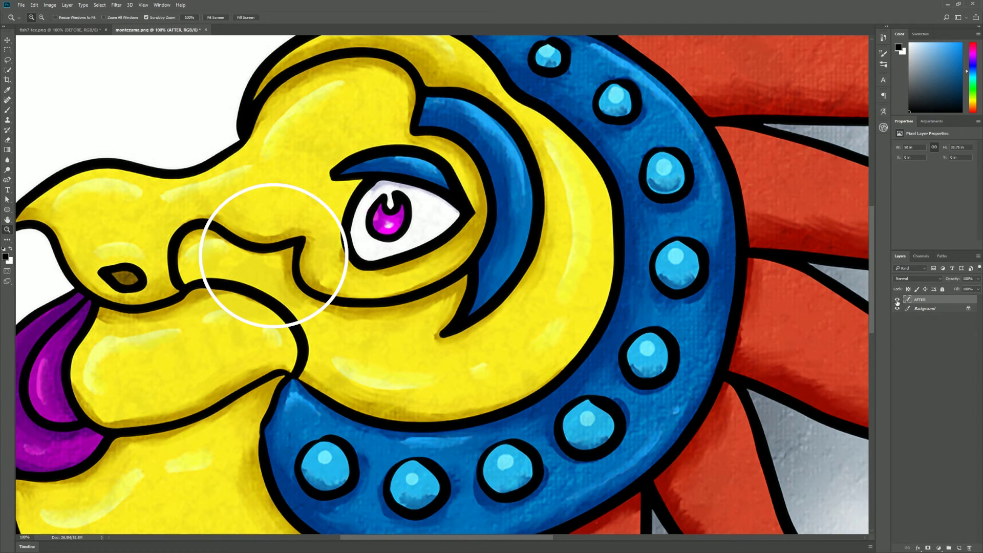
left_click(897, 301)
left_click(897, 301)
left_click(896, 301)
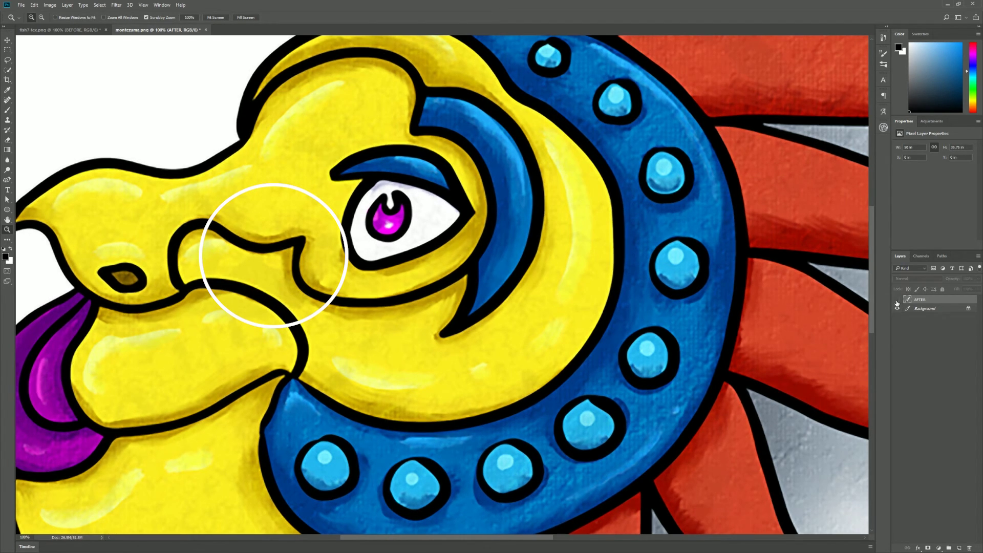
left_click(896, 300)
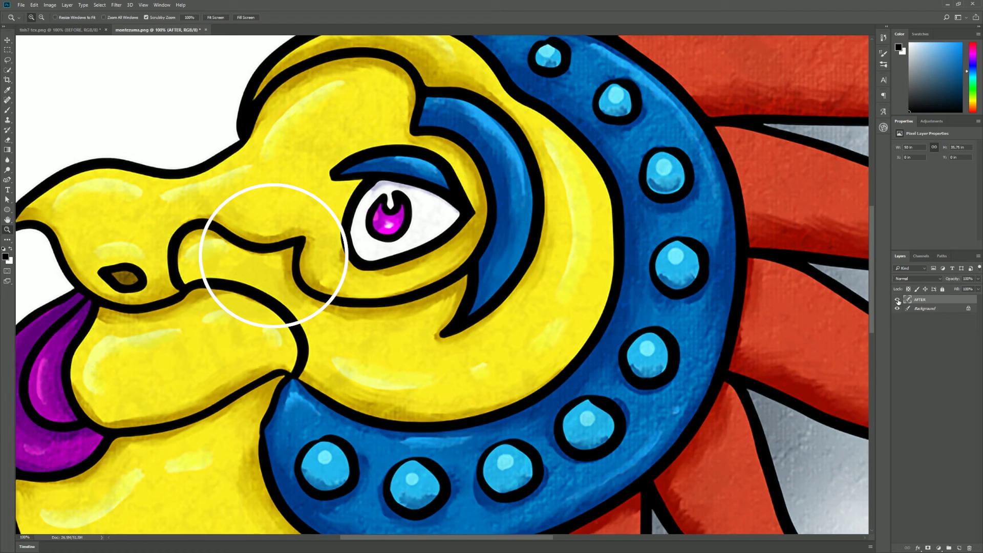
left_click(896, 301)
left_click(897, 301)
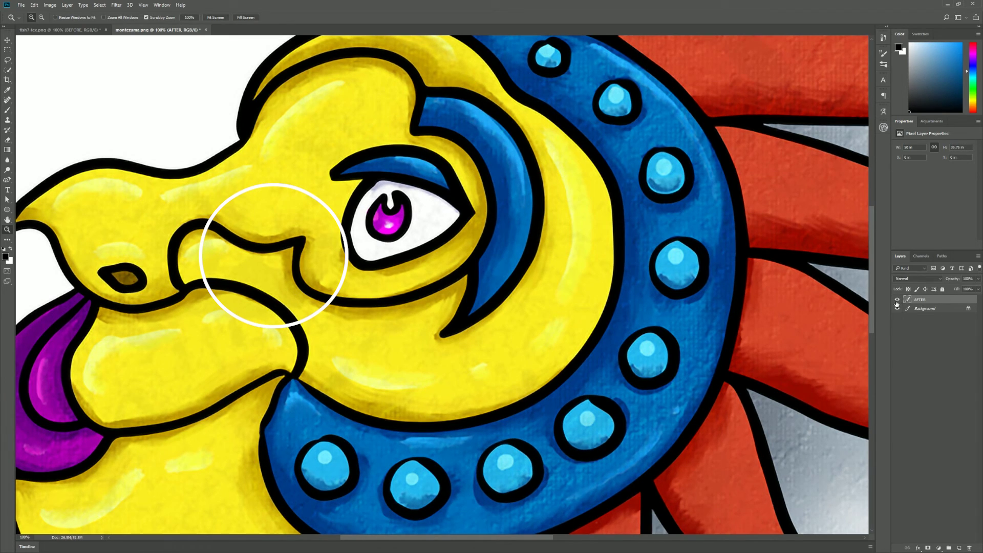